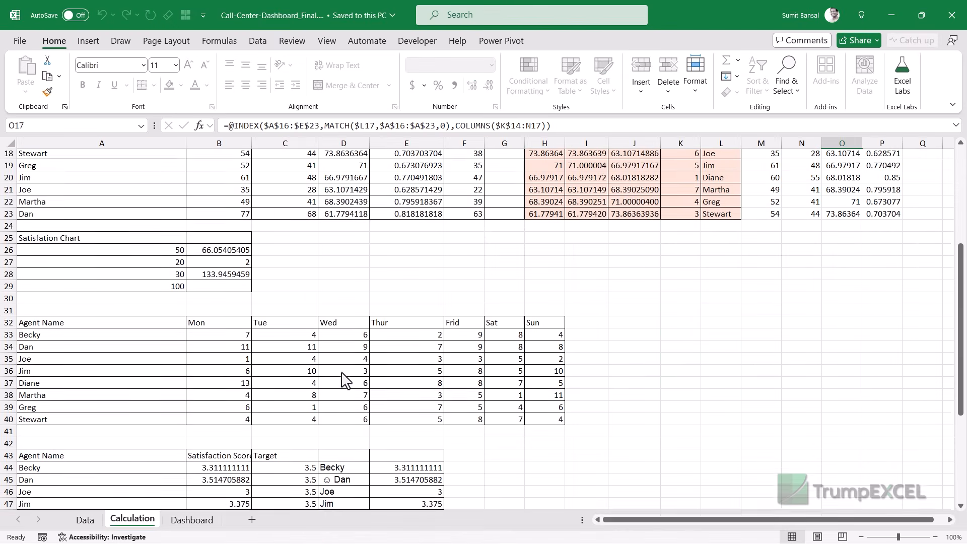
# Switch to the Dashboard sheet and examine its layout and protection options.
pyautogui.scroll(1, 345, 378)
pyautogui.click(193, 519)
pyautogui.rightClick(193, 527)
pyautogui.click(290, 416)
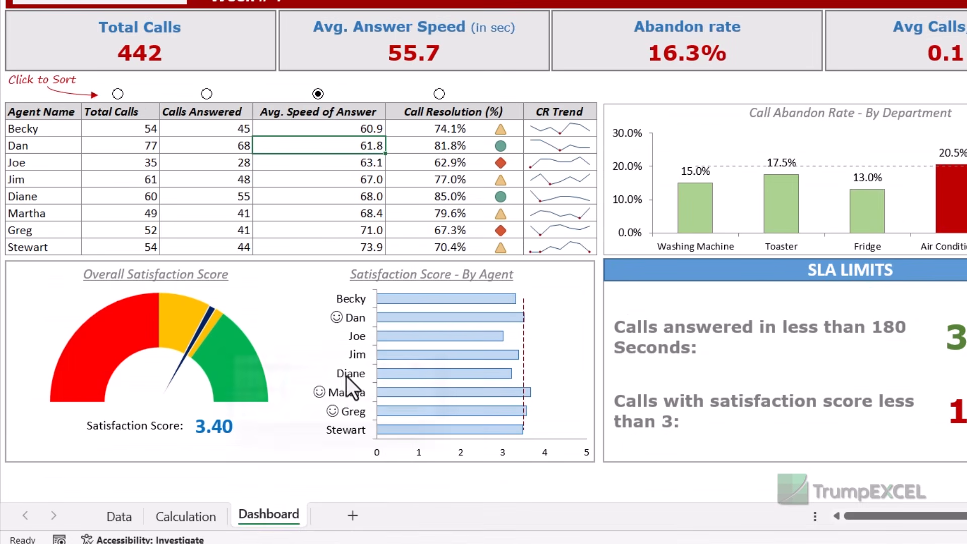
pyautogui.moveTo(374, 376); pyautogui.dragTo(445, 318)
pyautogui.click(565, 309)
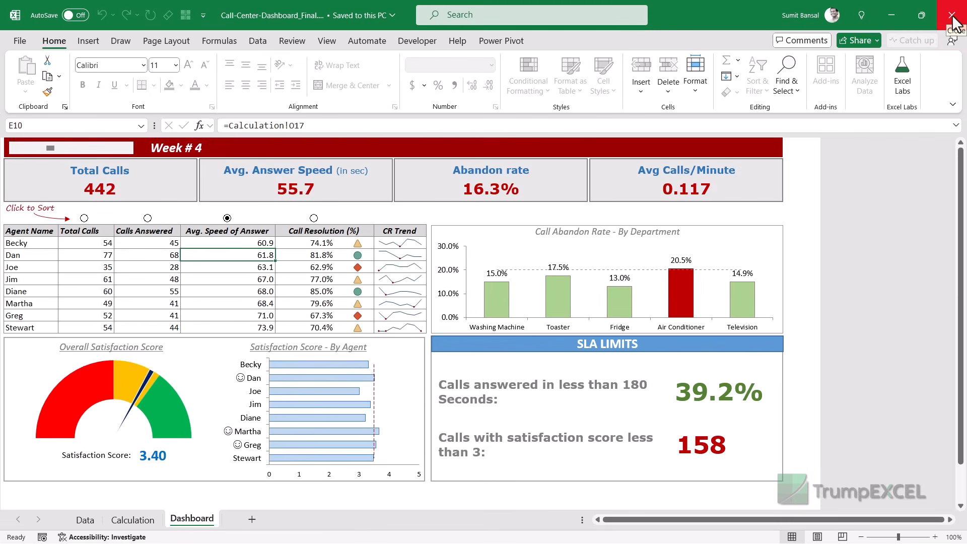
# Close the workbook and duplicate Call-Center-Dashboard_Final.xlsx within the Downloads folder.
pyautogui.click(951, 17)
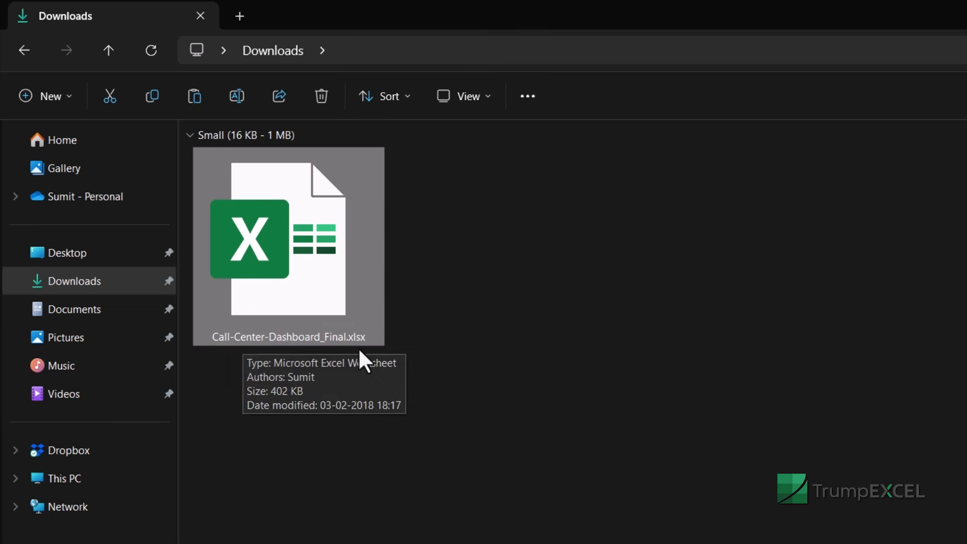
pyautogui.click(348, 386)
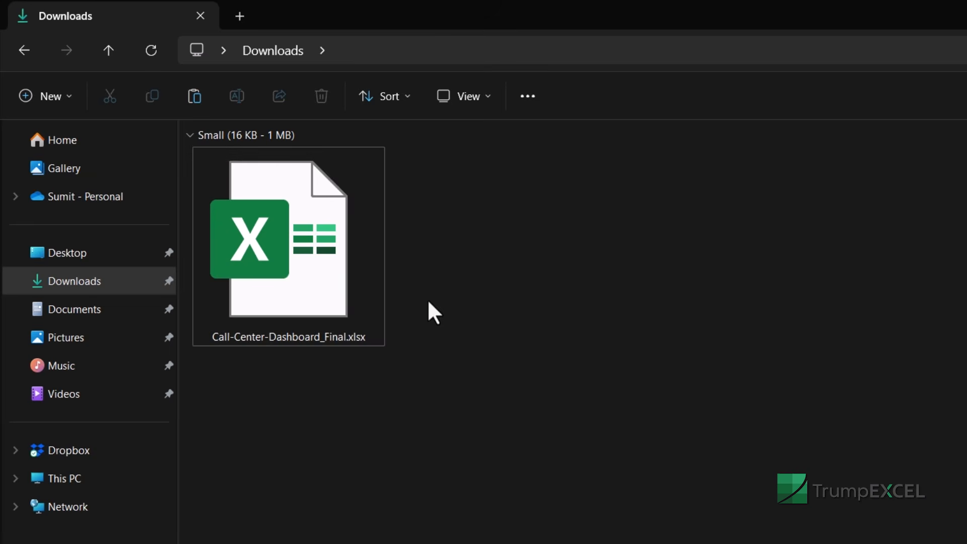
pyautogui.click(326, 278)
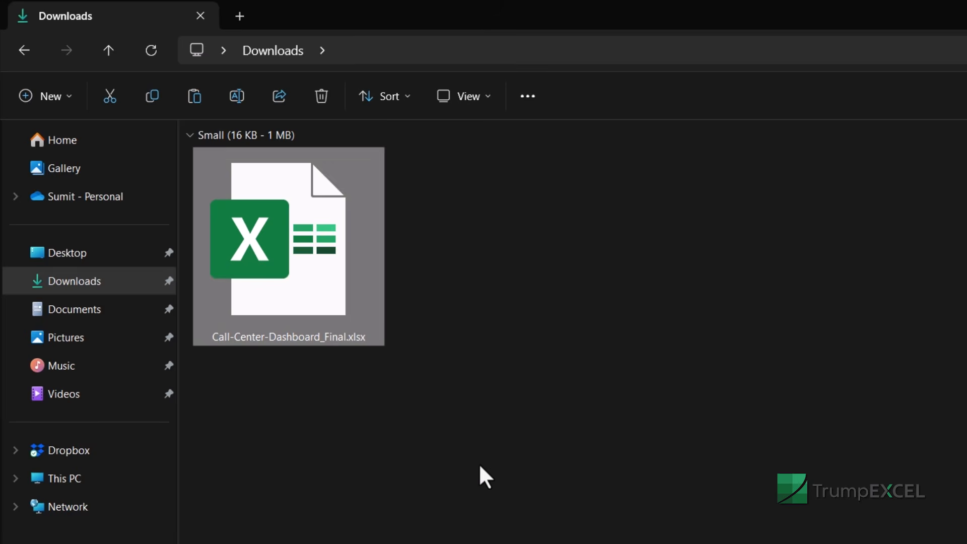
pyautogui.hotkey('ctrl', 'v')
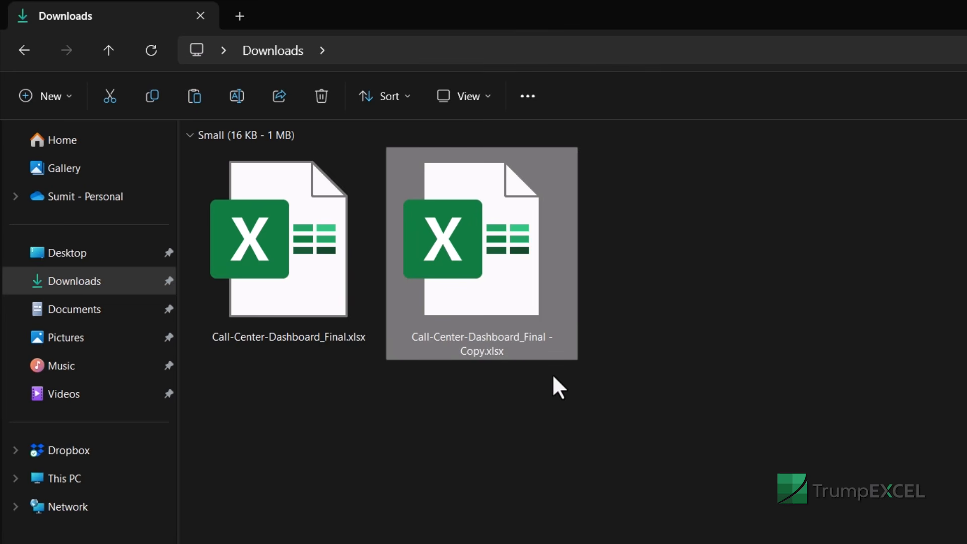
# Change the duplicated workbook's file extension to zip, accepting the extension change.
pyautogui.click(517, 336)
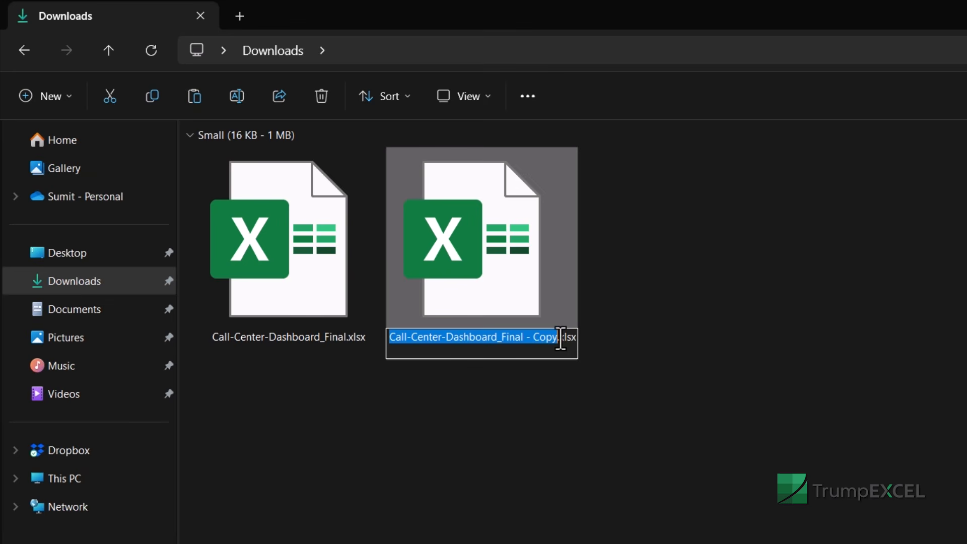
pyautogui.doubleClick(565, 338)
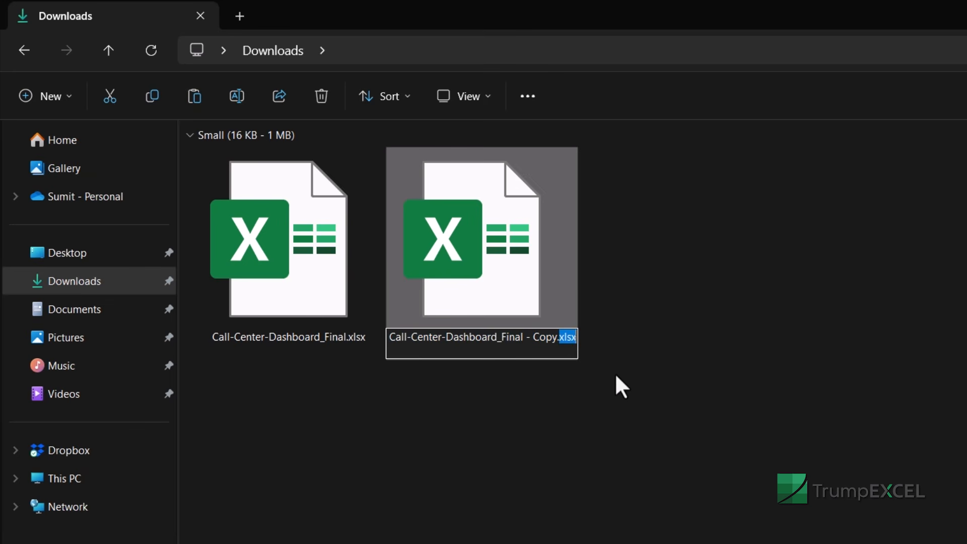
pyautogui.write('zip')
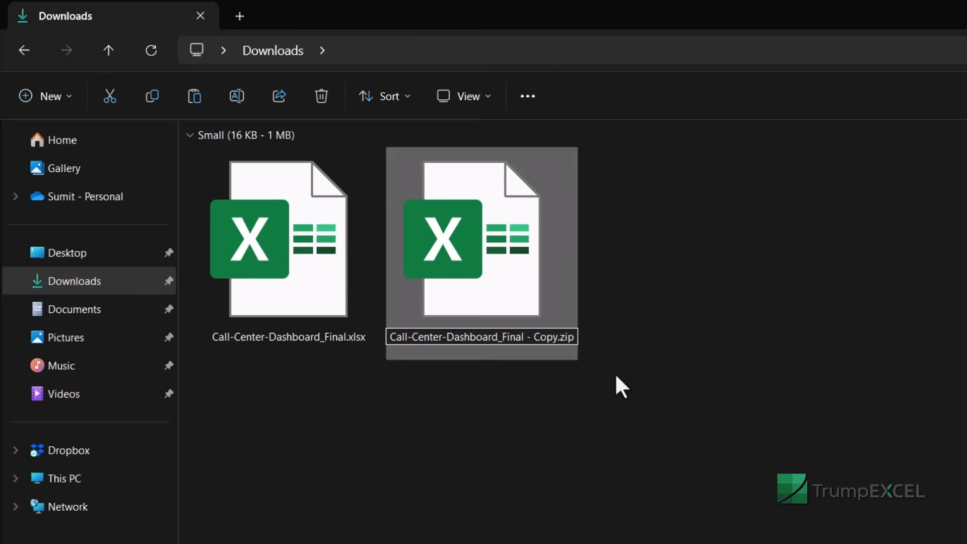
pyautogui.press('Return')
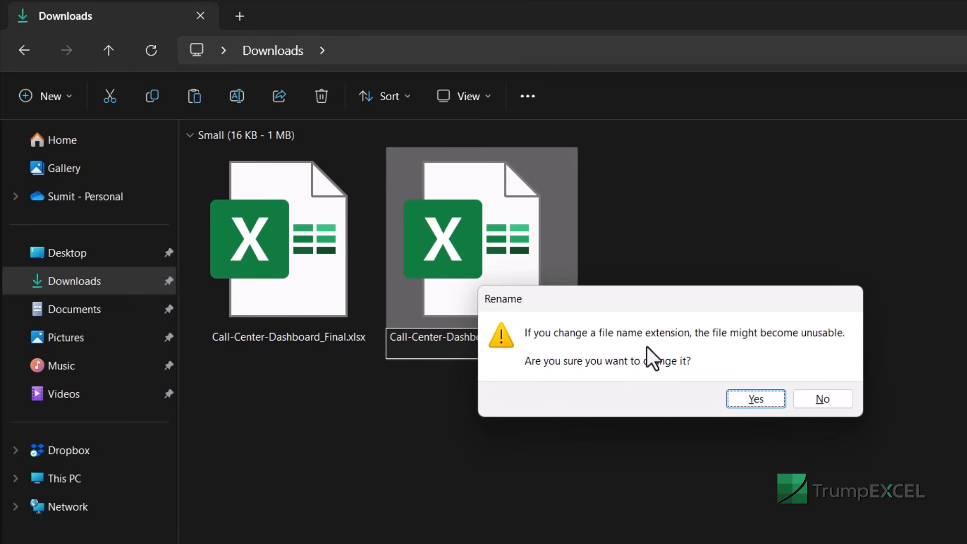
pyautogui.click(750, 402)
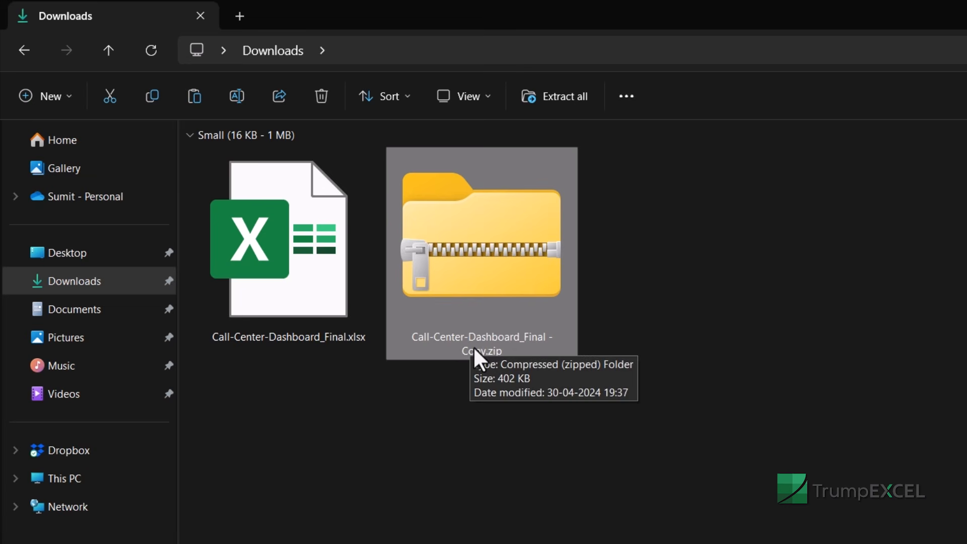
# Copy sheet3.xml from the xl/worksheets folder inside Call-Center-Dashboard_Final - Copy.zip into Downloads.
pyautogui.doubleClick(479, 321)
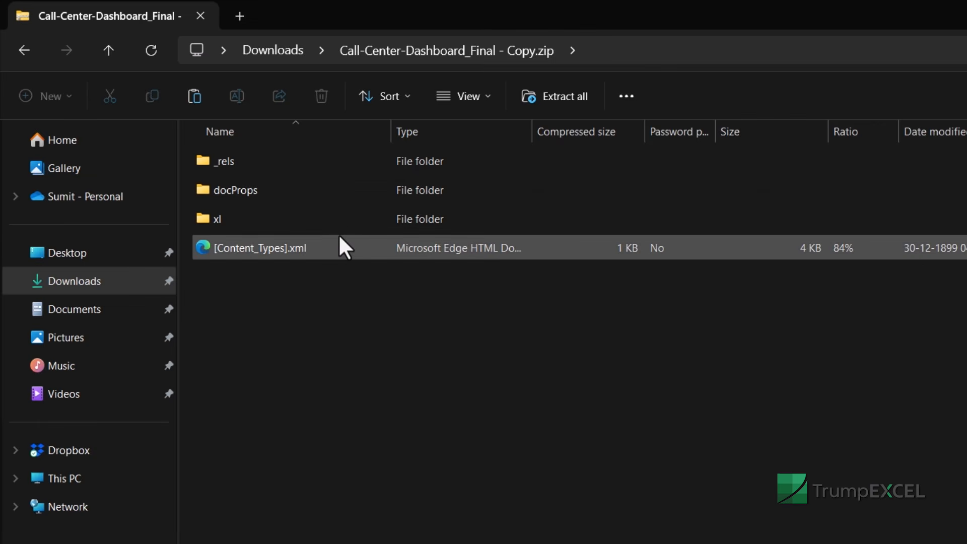
pyautogui.doubleClick(263, 219)
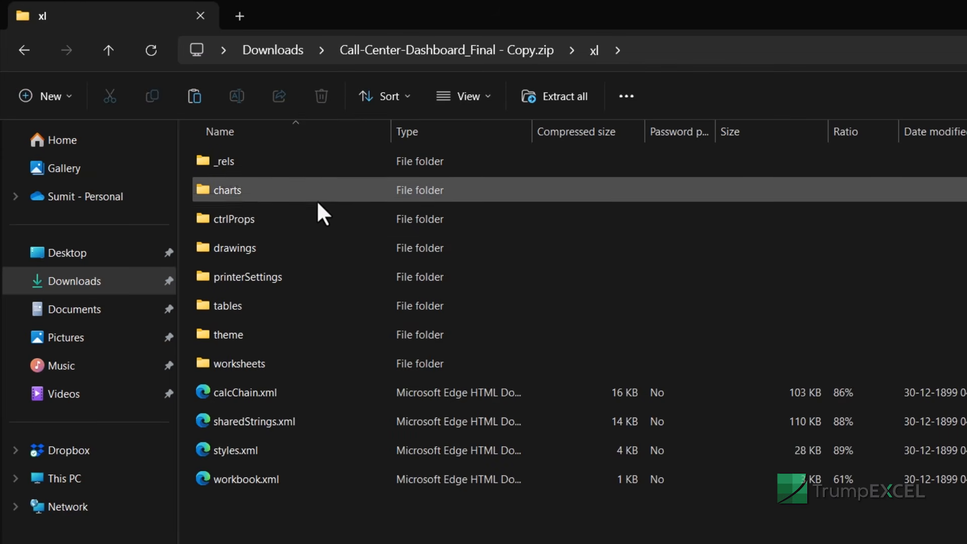
pyautogui.doubleClick(274, 362)
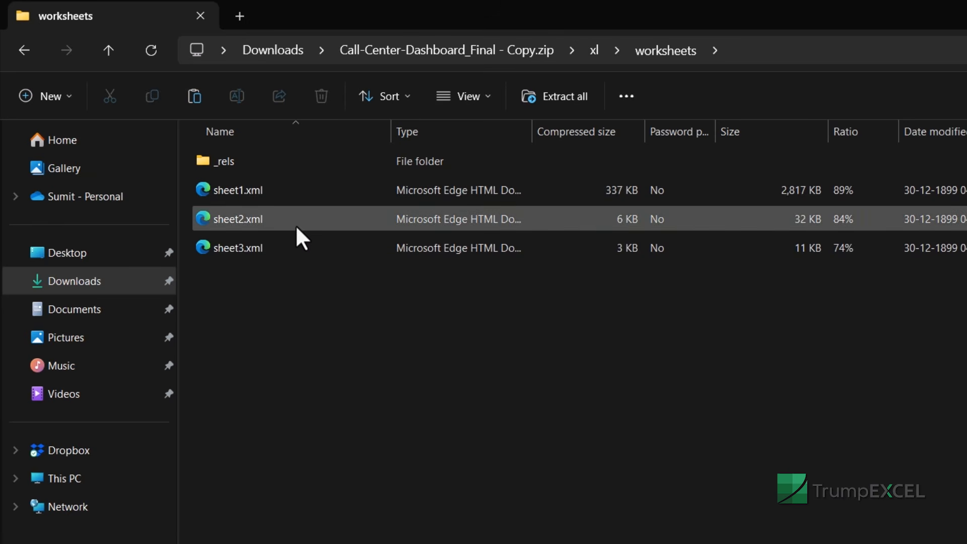
pyautogui.click(281, 247)
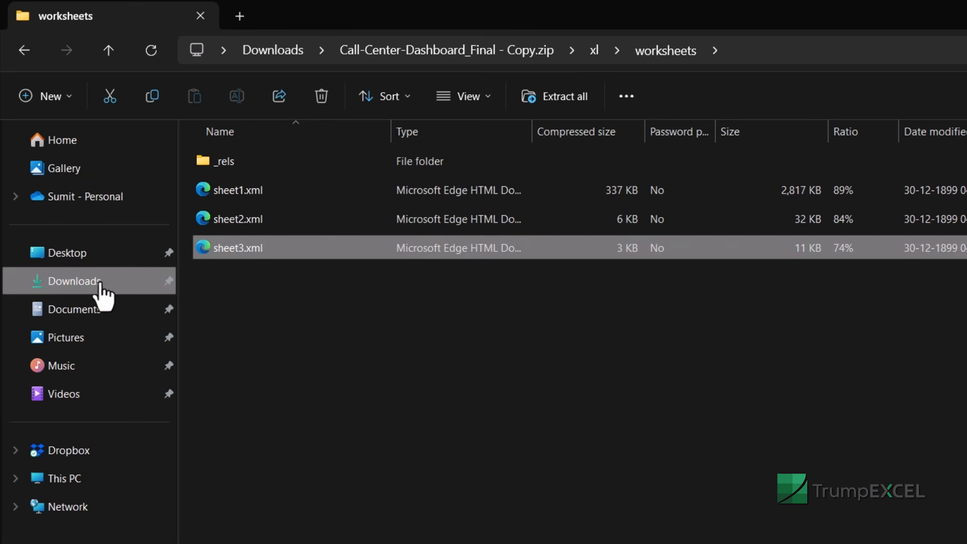
pyautogui.click(100, 283)
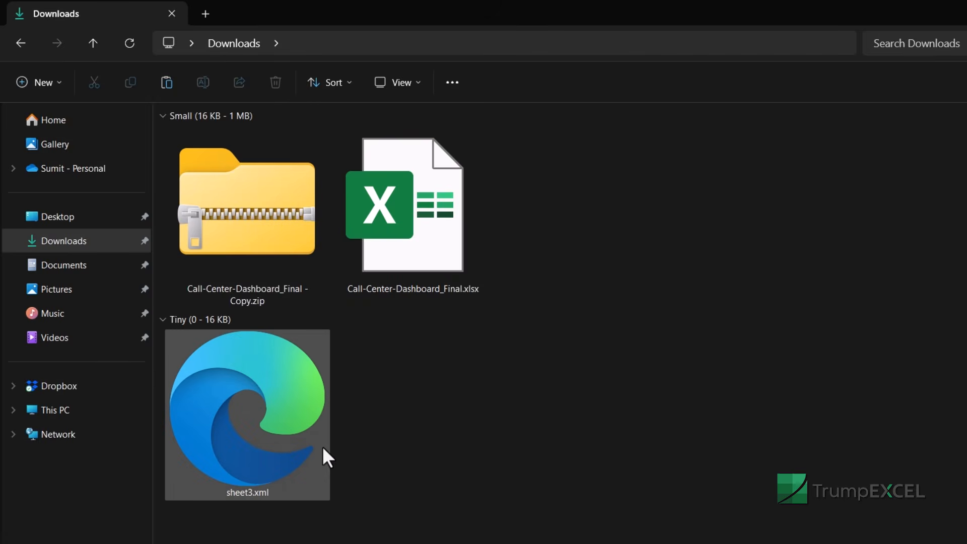
# Open the extracted sheet3.xml from Downloads in WordPad.
pyautogui.rightClick(279, 419)
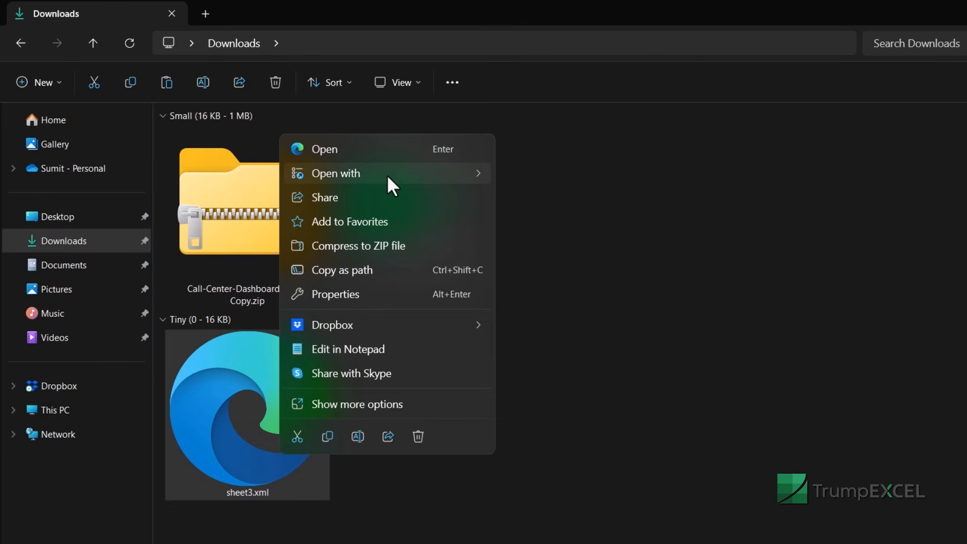
pyautogui.moveTo(403, 174)
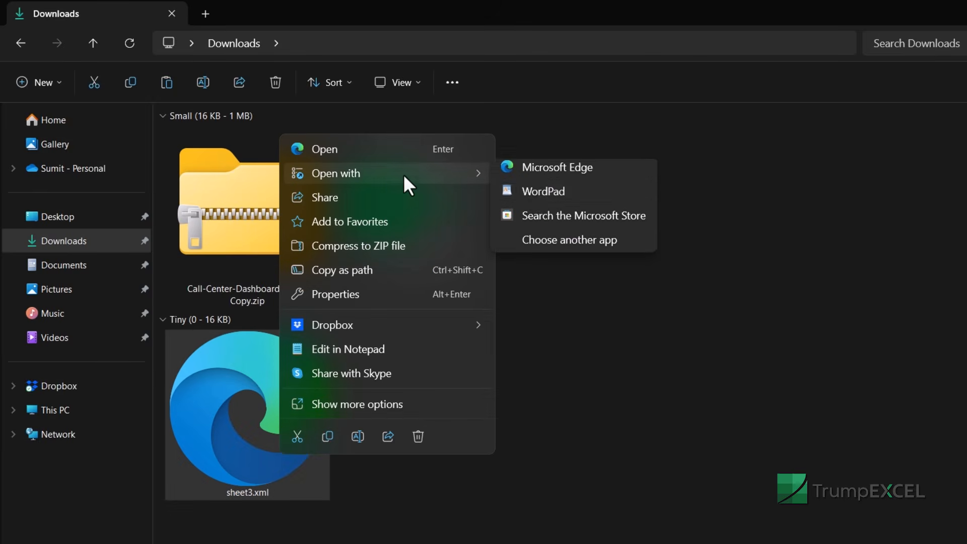
pyautogui.click(530, 198)
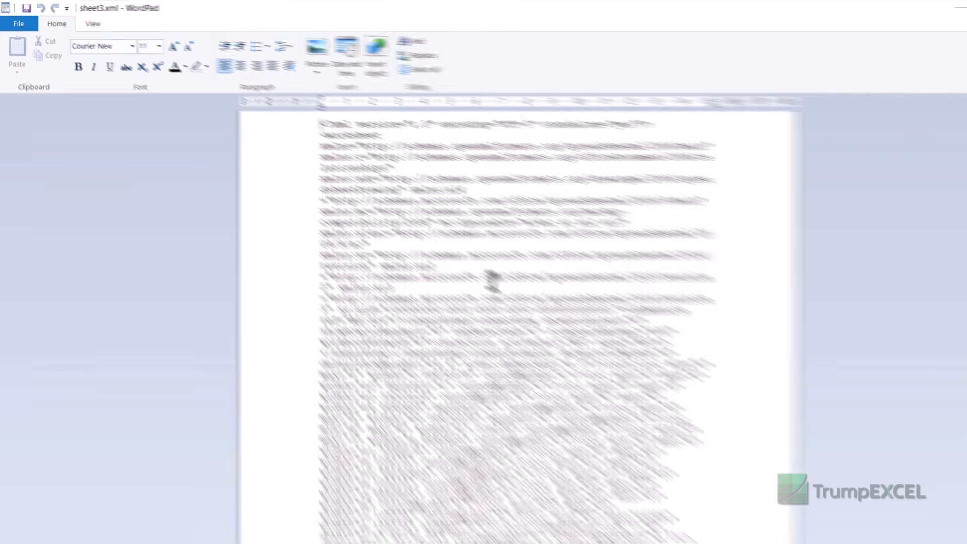
# Find "protect" in sheet3.xml, delete the entire sheetProtection tag, and close the file with the change saved.
pyautogui.hotkey('ctrl', 'f')
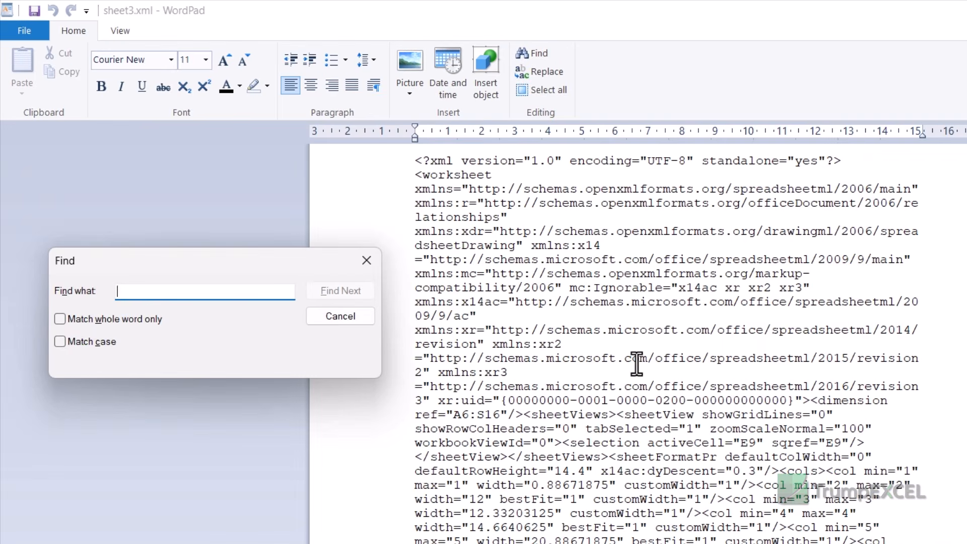
pyautogui.write('protect')
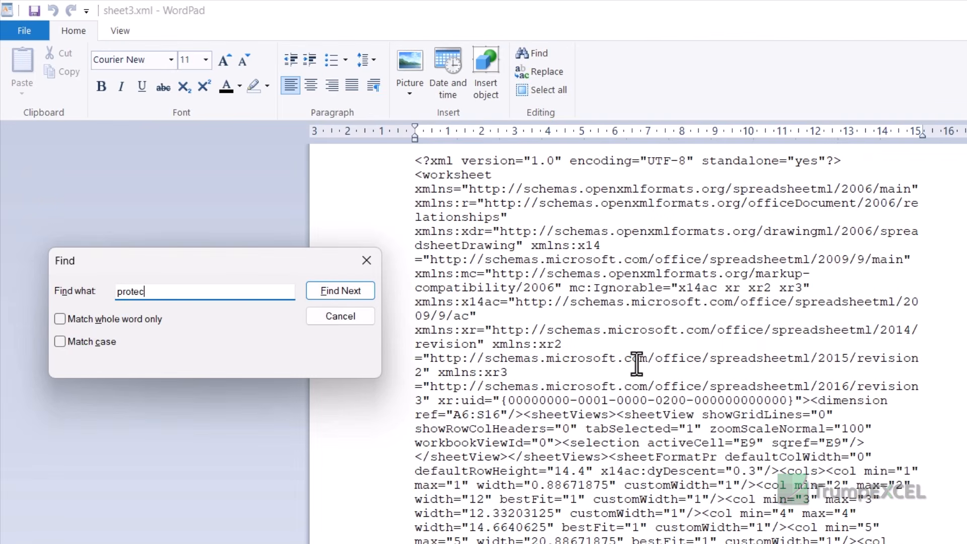
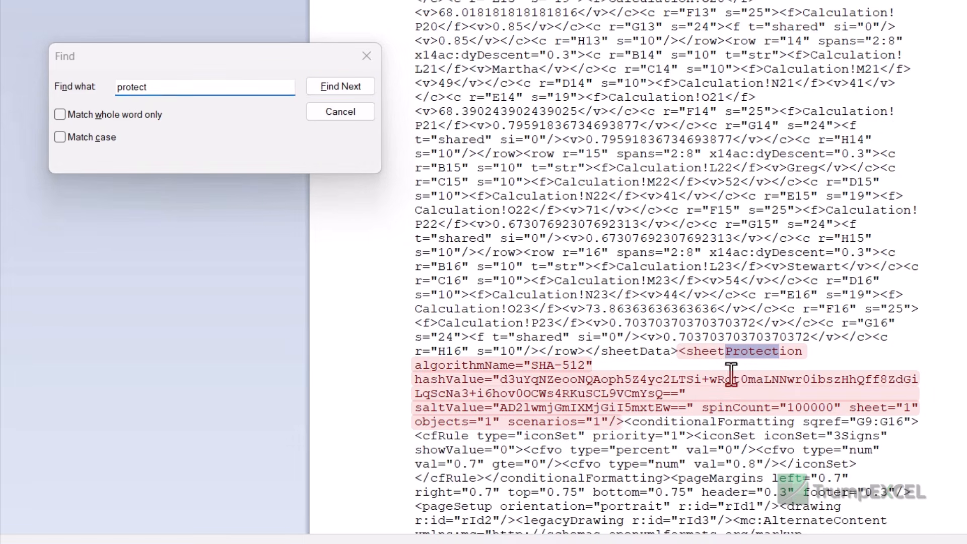
pyautogui.click(366, 56)
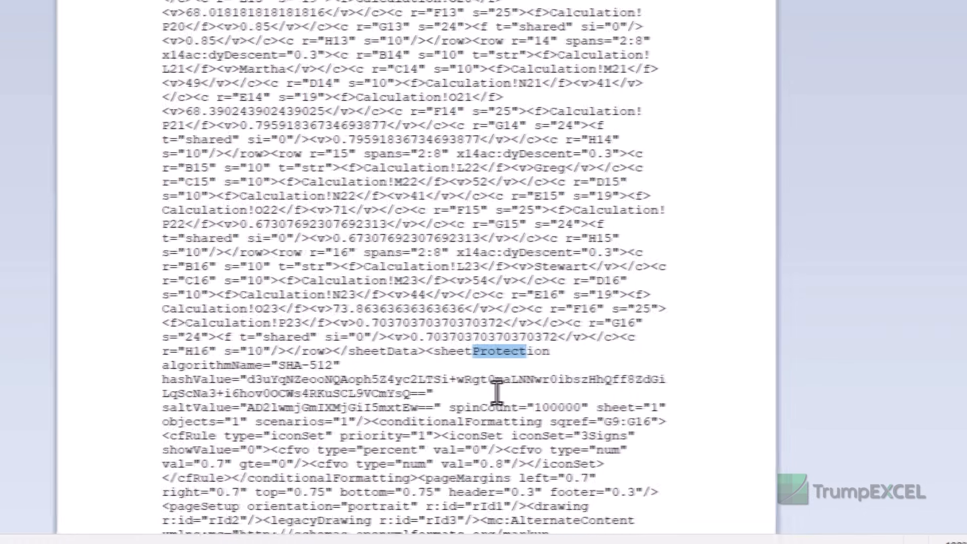
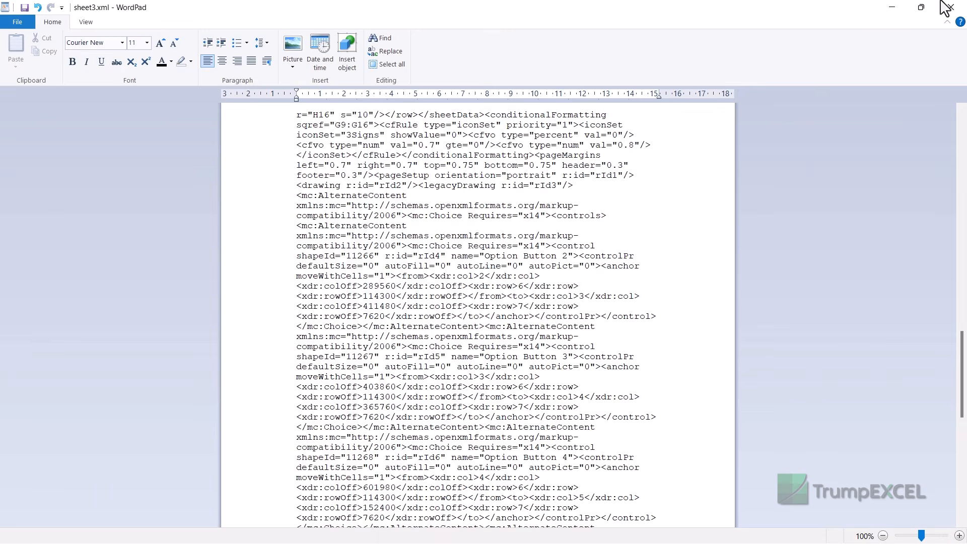
pyautogui.click(952, 6)
# Replace sheet3.xml in the zip copy's xl/worksheets folder with the edited sheet3.xml from Downloads.
pyautogui.click(246, 381)
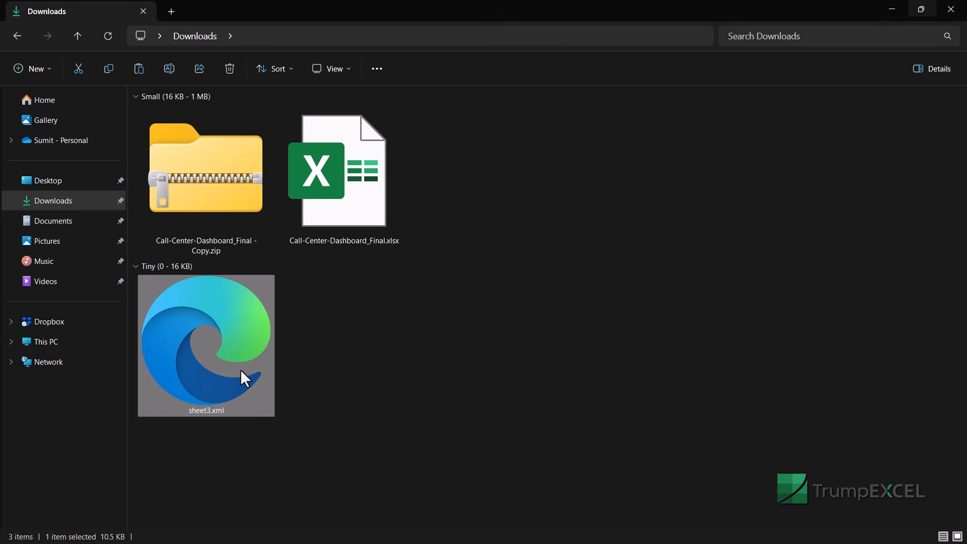
pyautogui.click(225, 218)
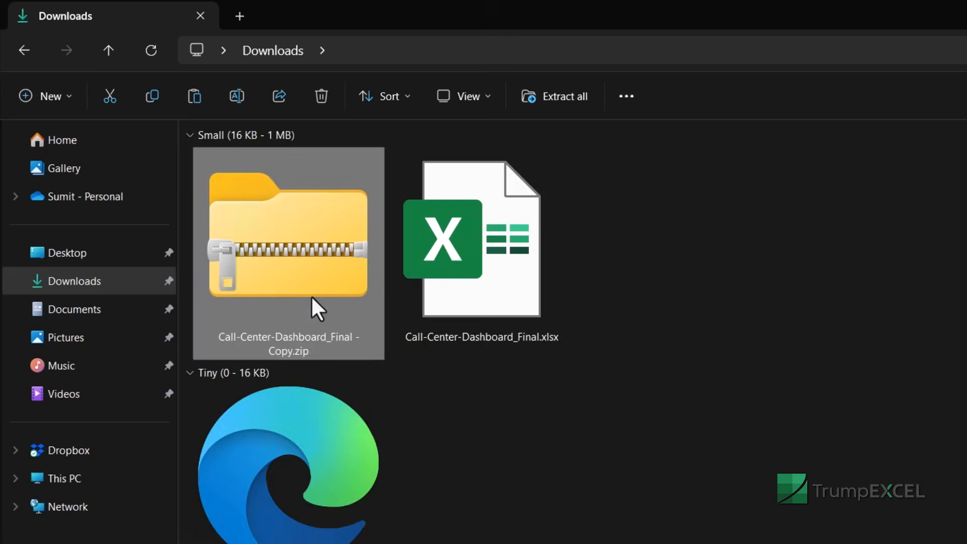
pyautogui.doubleClick(310, 295)
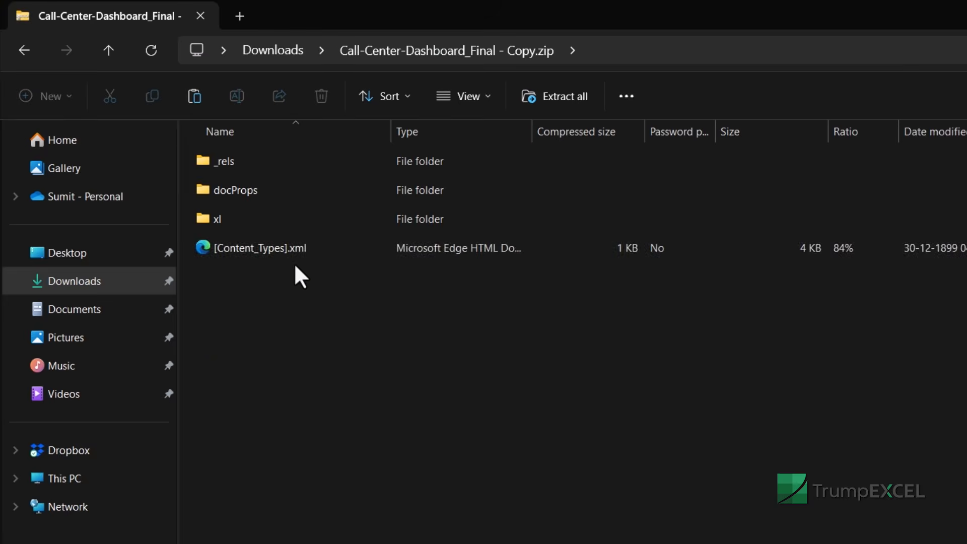
pyautogui.doubleClick(275, 226)
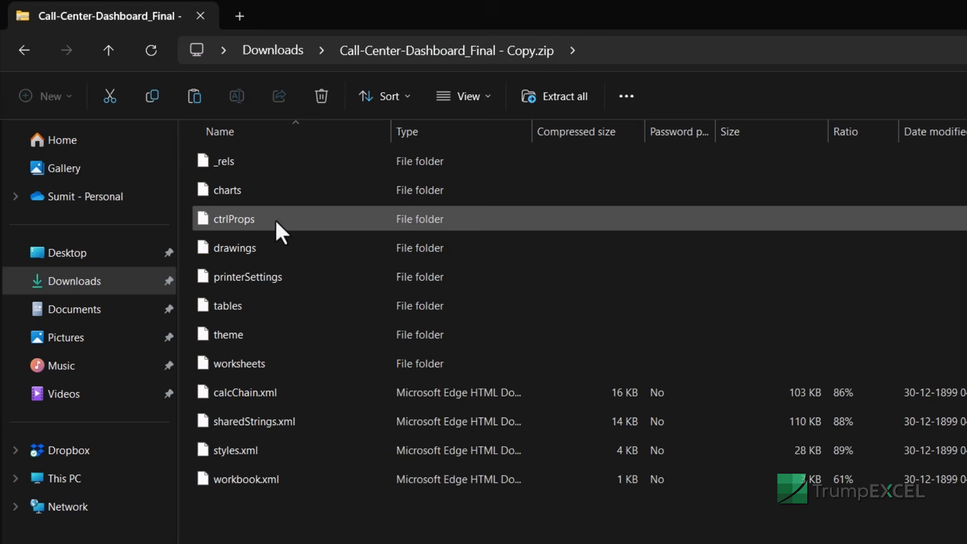
pyautogui.doubleClick(256, 361)
pyautogui.click(260, 249)
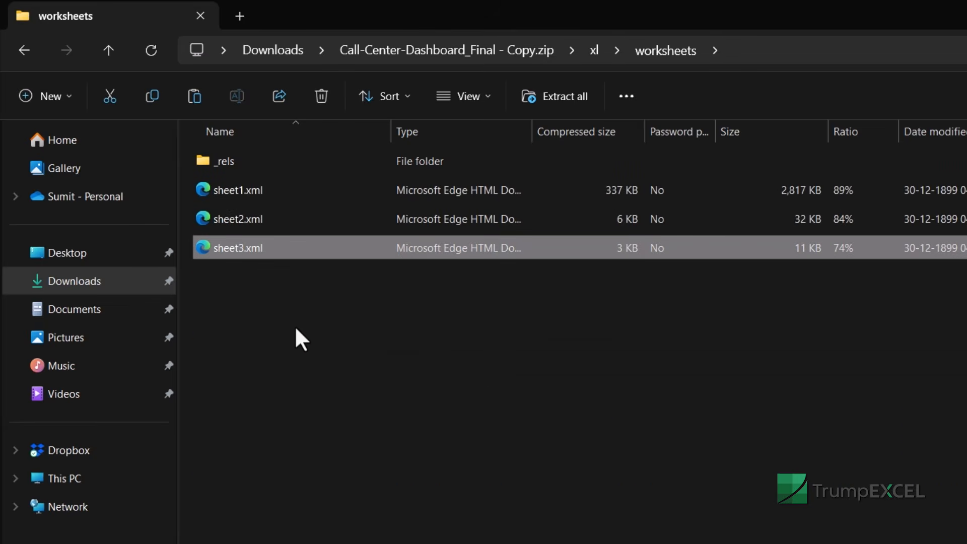
pyautogui.press('Delete')
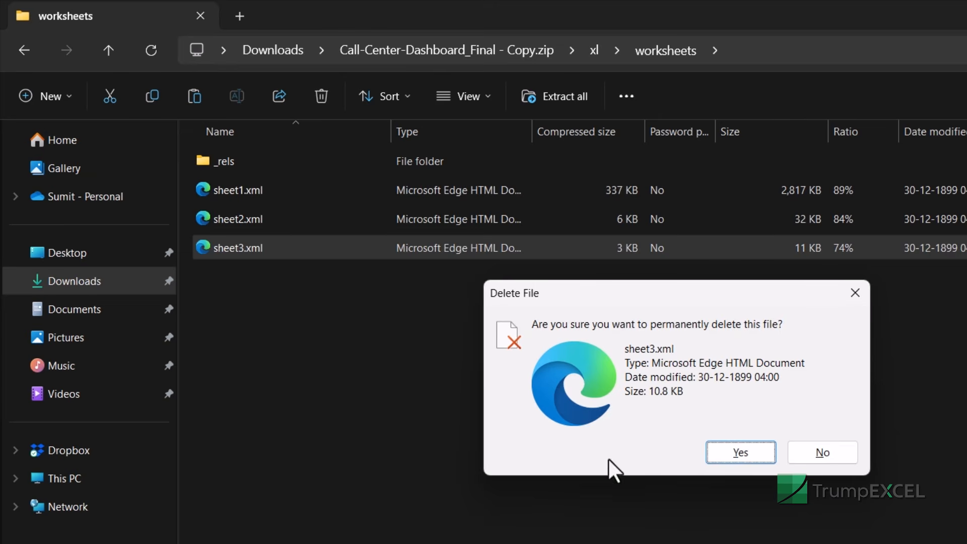
pyautogui.click(712, 457)
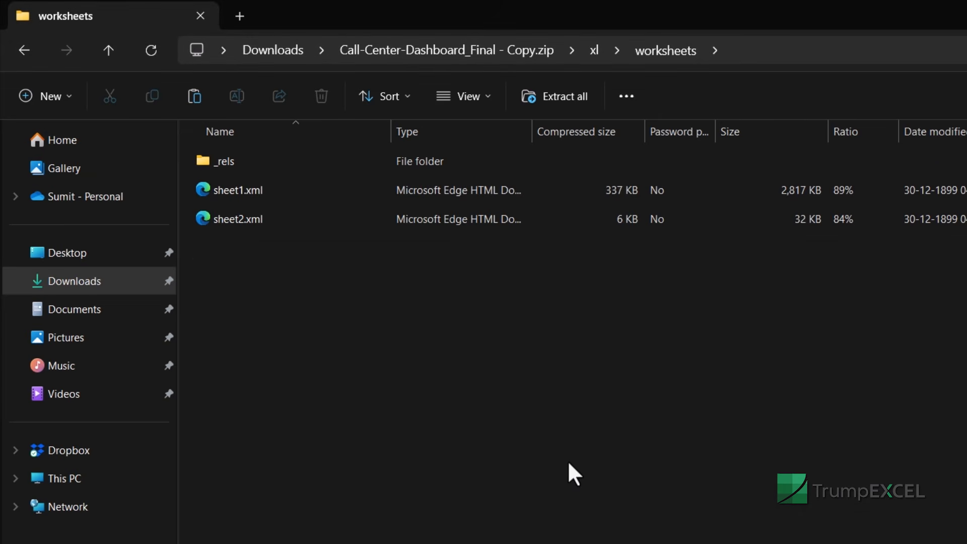
pyautogui.hotkey('ctrl', 'v')
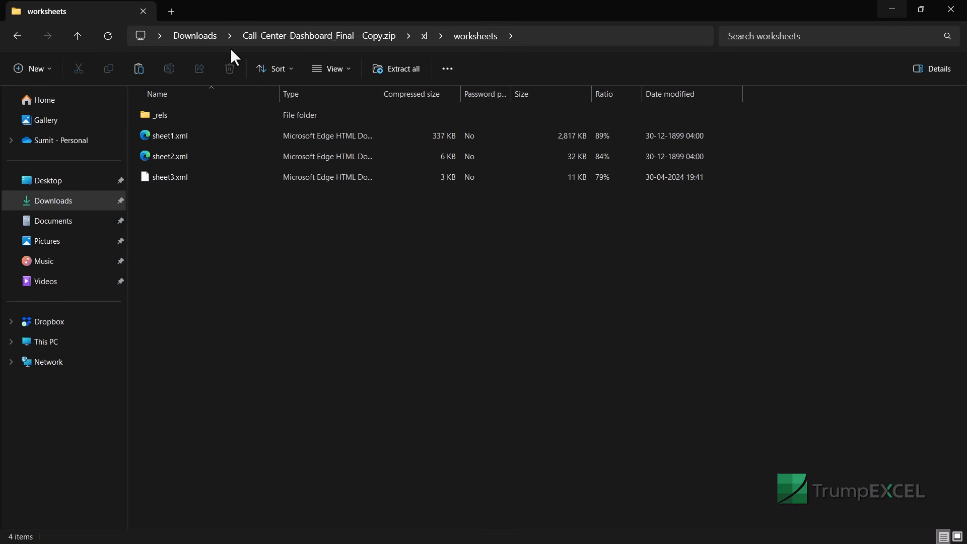
# Return to Downloads and change the edited zip copy's extension back to xlsx, naming it Call-Center-Dashboard_Final - Copy.xlsx.
pyautogui.click(200, 41)
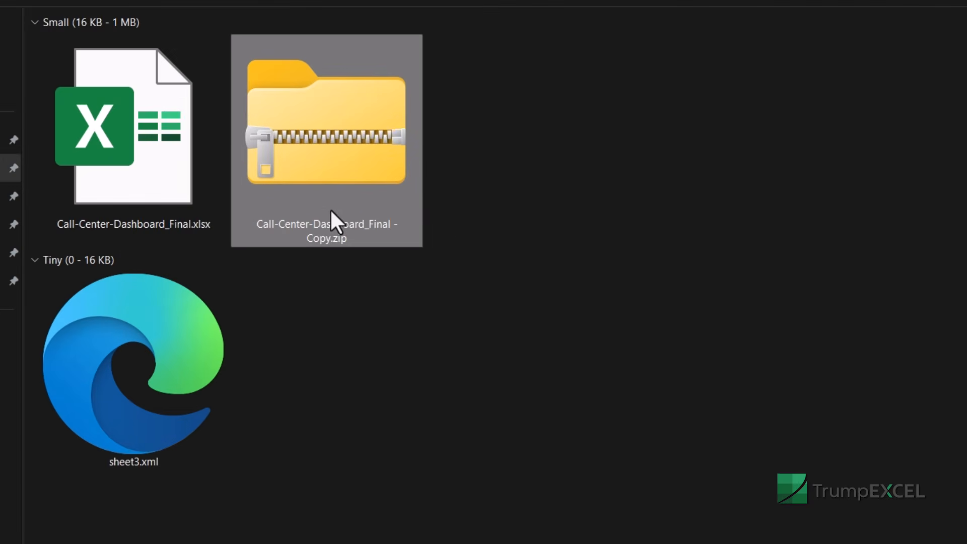
pyautogui.click(349, 237)
pyautogui.doubleClick(411, 224)
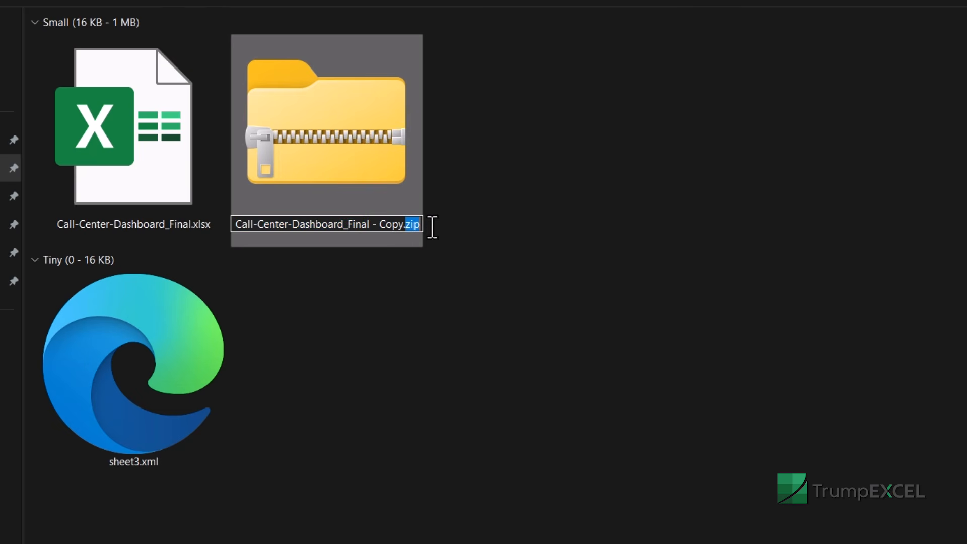
pyautogui.write('xlsx')
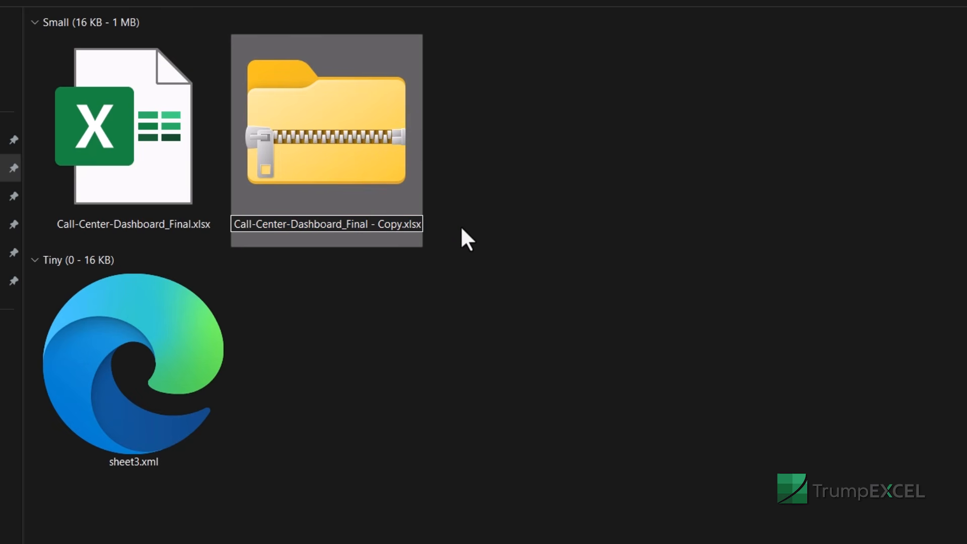
pyautogui.press('Return')
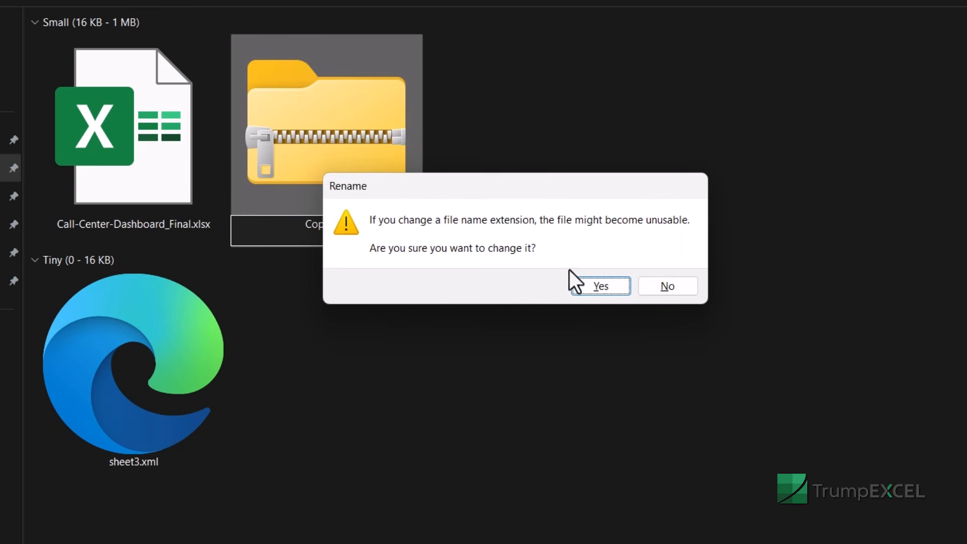
pyautogui.click(594, 286)
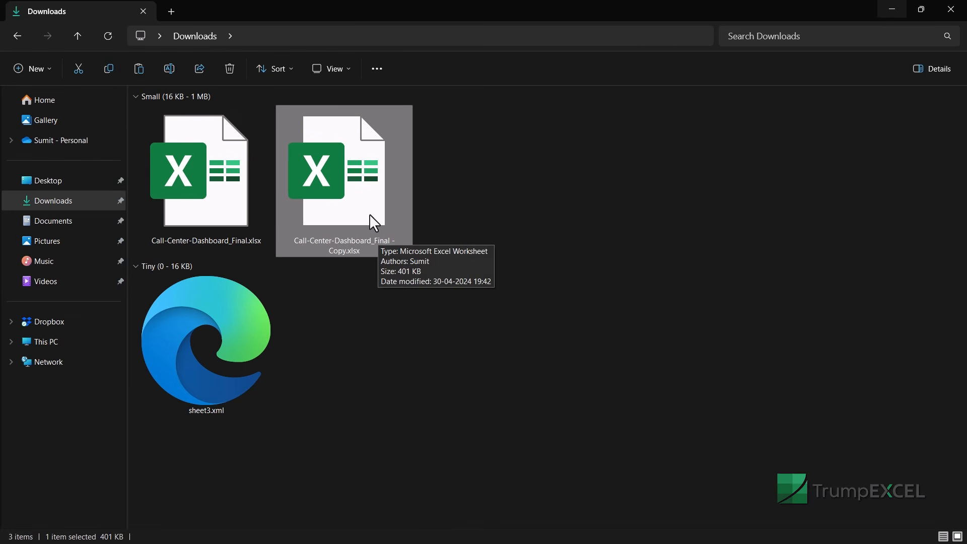
# Open Call-Center-Dashboard_Final - Copy.xlsx in Excel and check that cells in the Dashboard's Avg. Speed of Answer column can be edited.
pyautogui.doubleClick(370, 214)
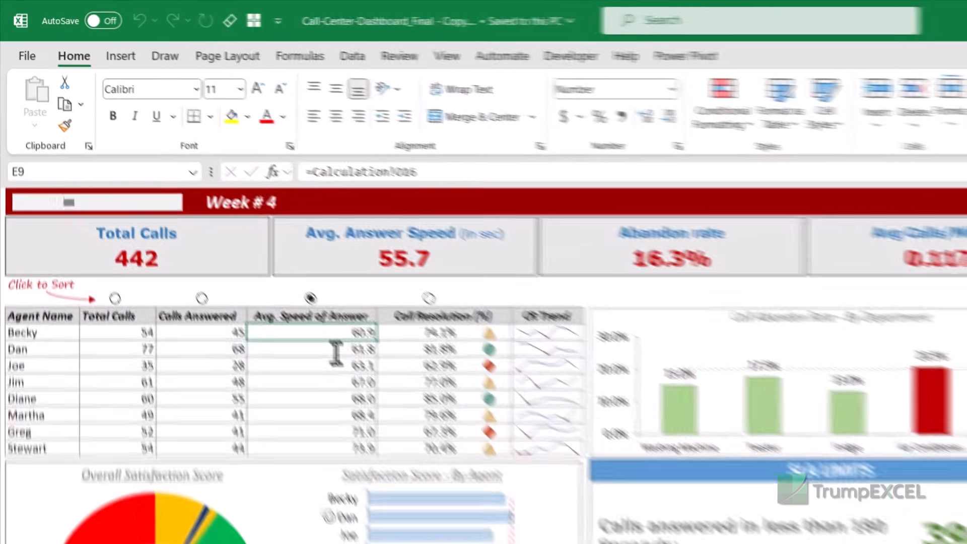
pyautogui.doubleClick(246, 258)
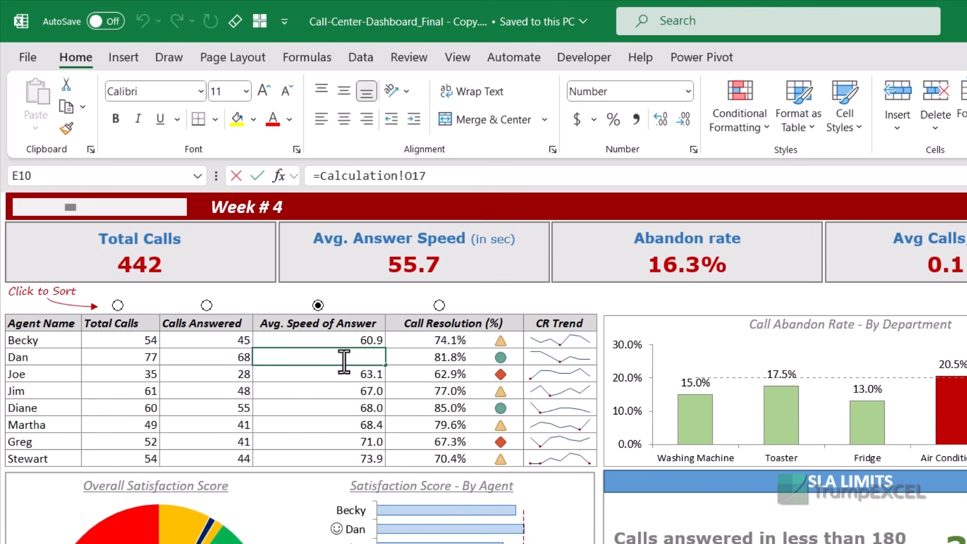
pyautogui.doubleClick(350, 376)
pyautogui.press('Escape')
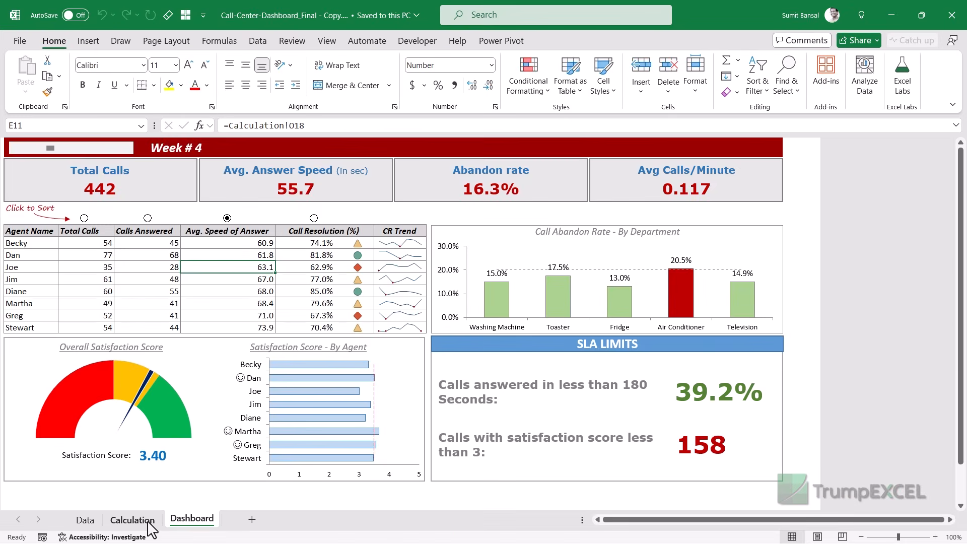
# Check the Calculation and Data sheets of the workbook copy and return to the Dashboard sheet.
pyautogui.click(132, 520)
pyautogui.doubleClick(241, 328)
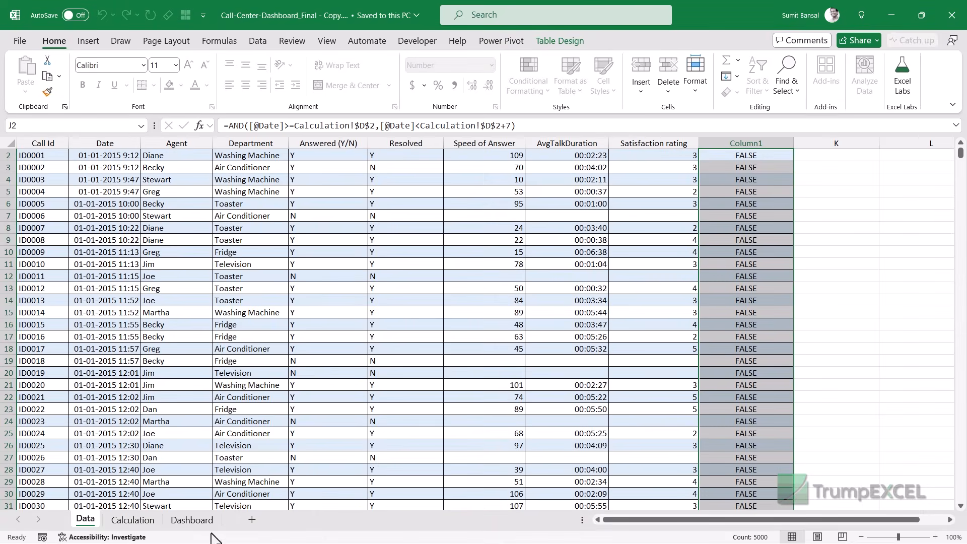
pyautogui.click(194, 521)
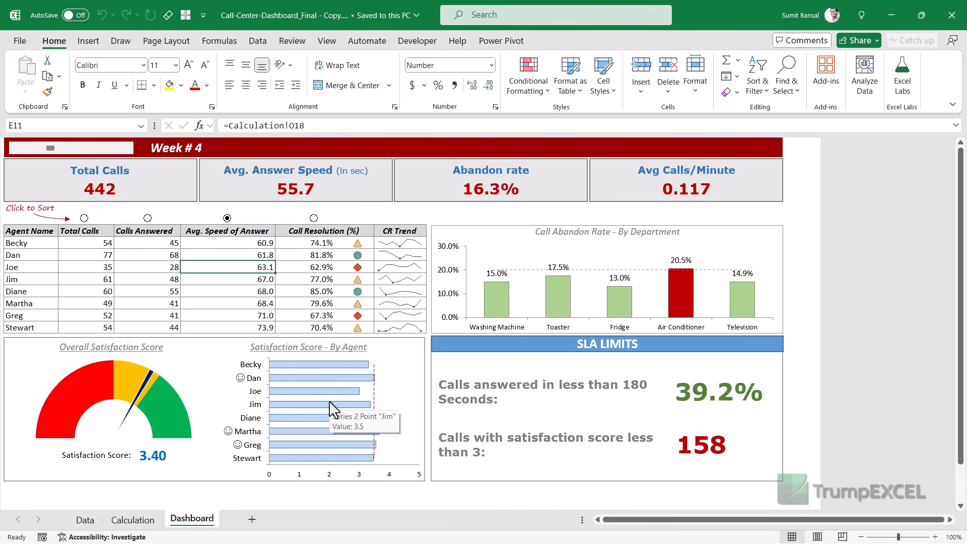